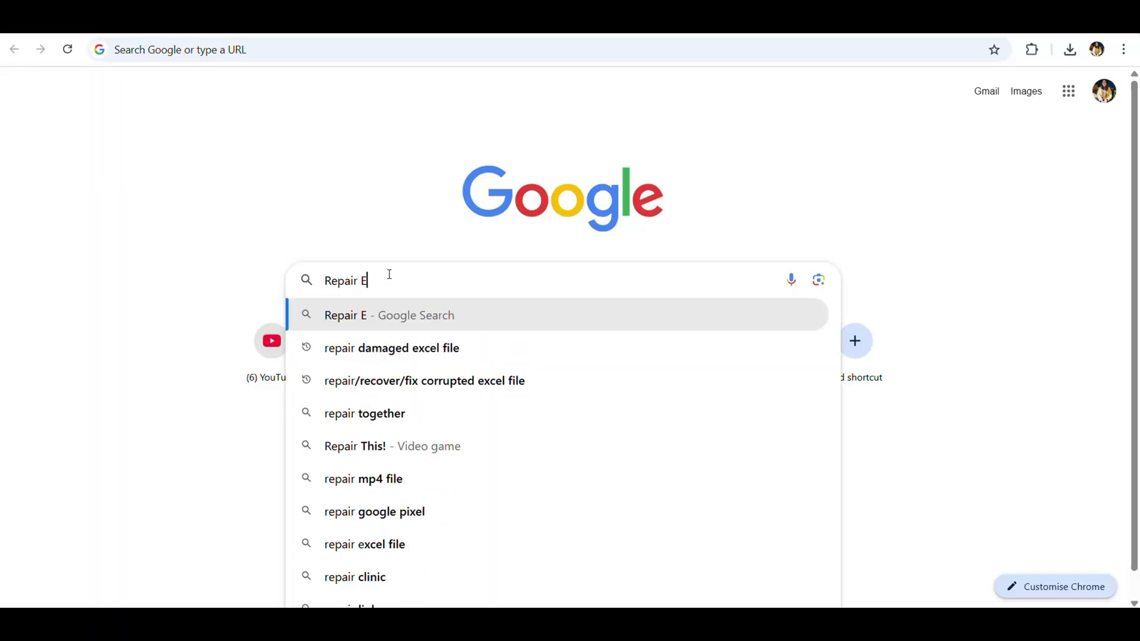
Search Google for 'Repair Excel Files For Free or online'
text(xcel Files For Fre)
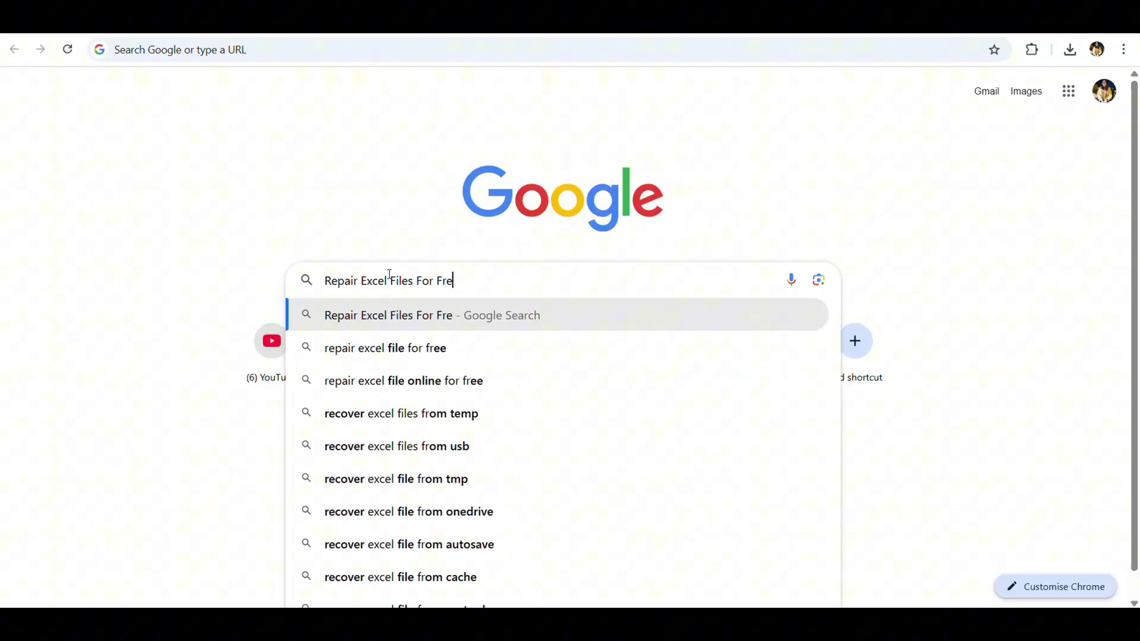
text(e or onli)
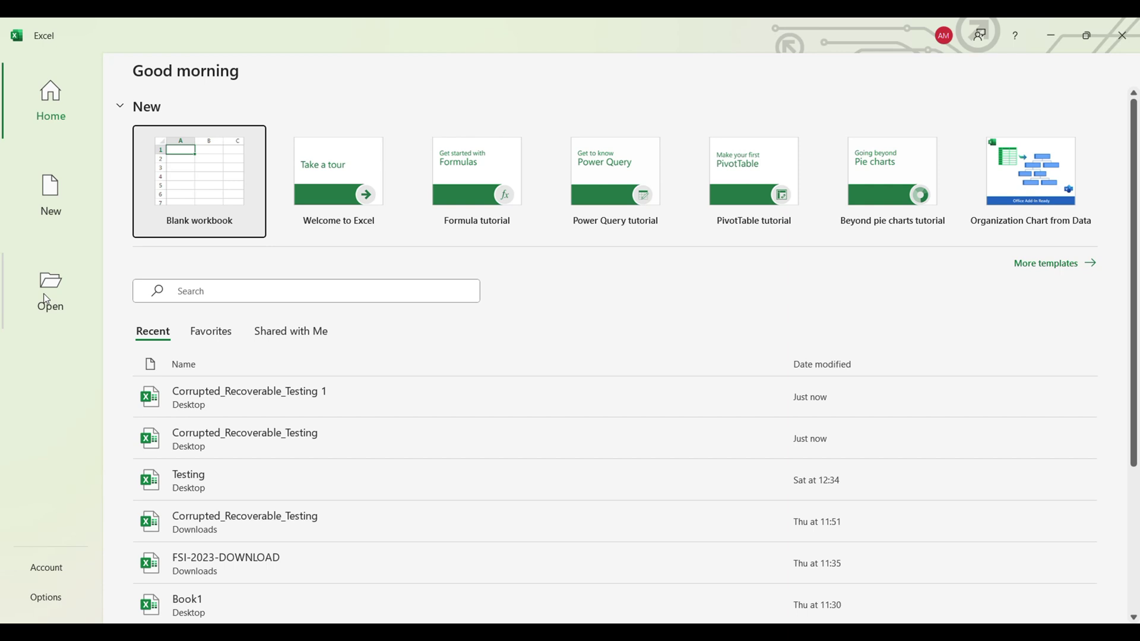
Open Corrupted_Recoverable_Testing from the Desktop using Open and Repair, choosing Repair
click(46, 299)
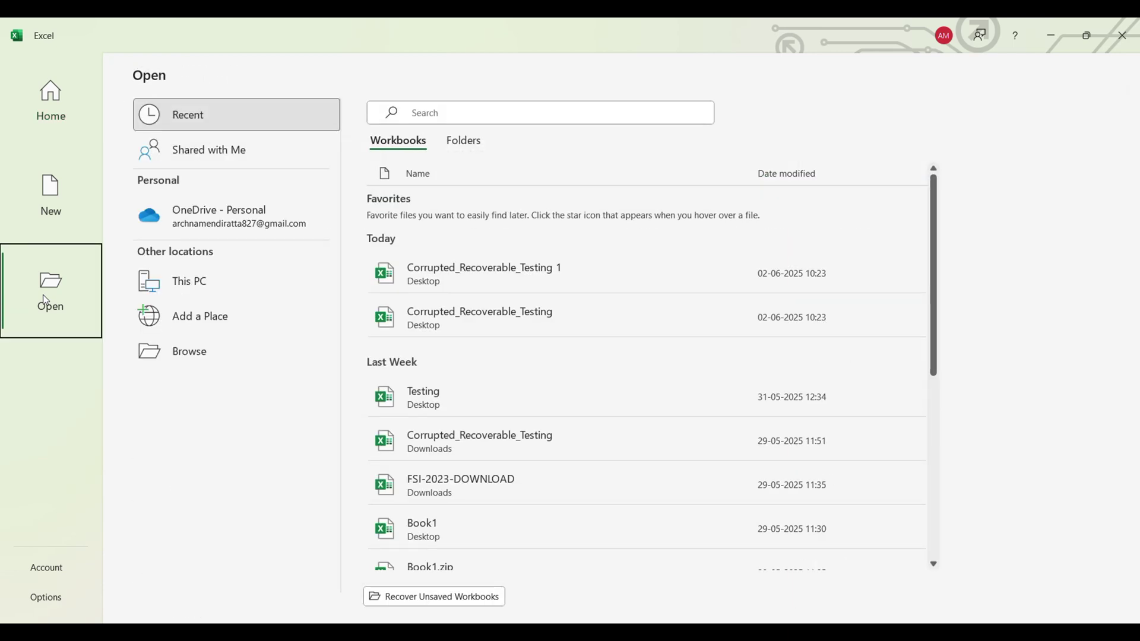
click(182, 353)
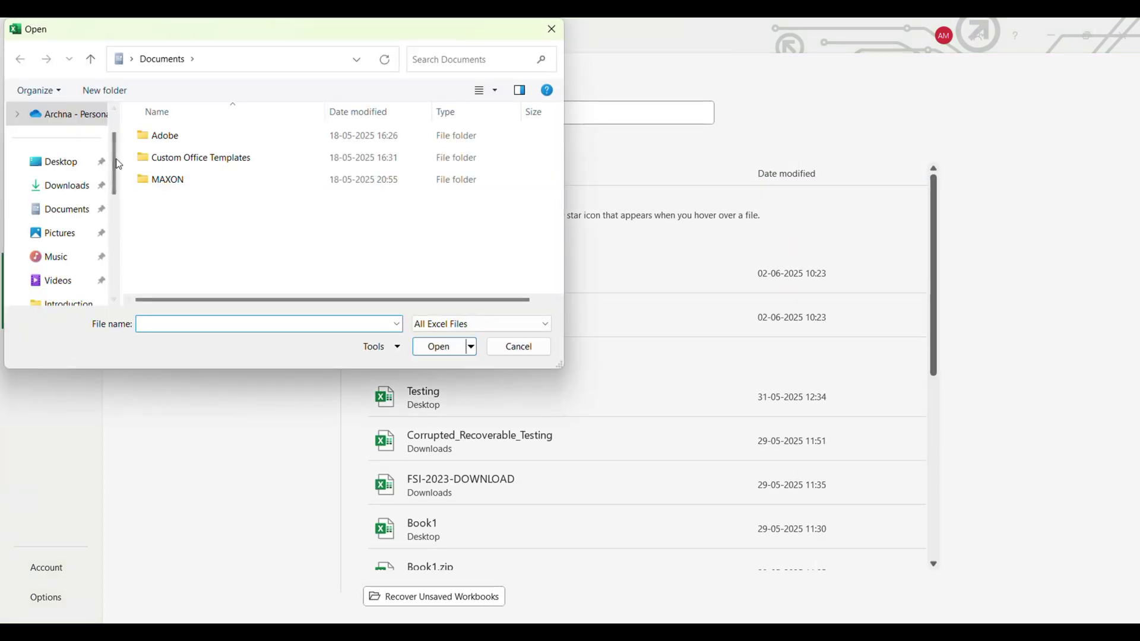
click(80, 161)
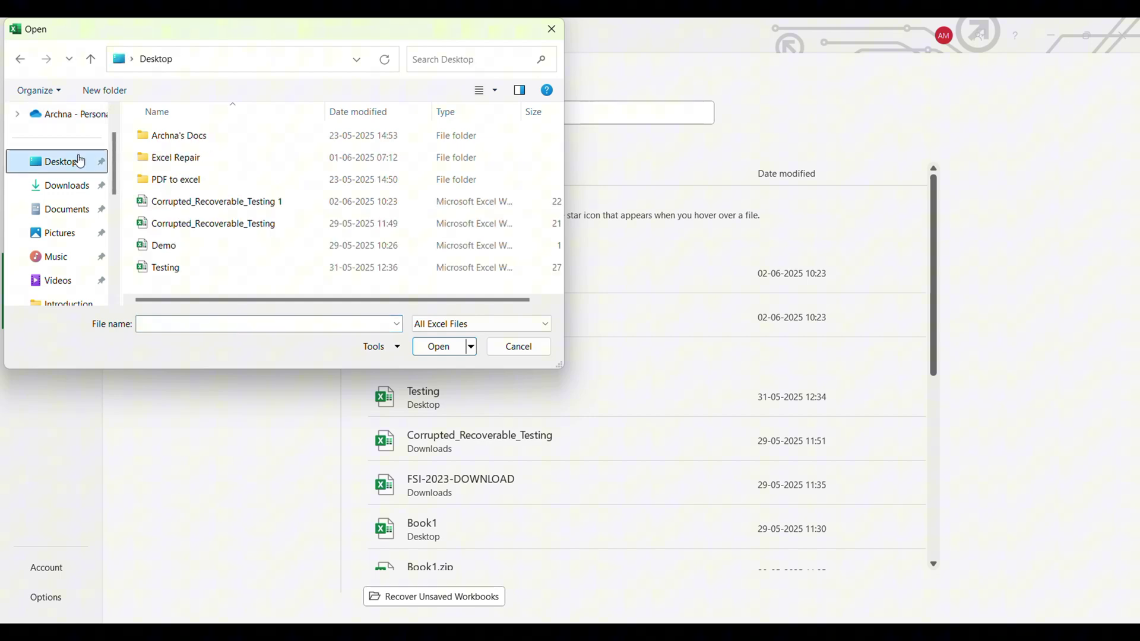
click(243, 229)
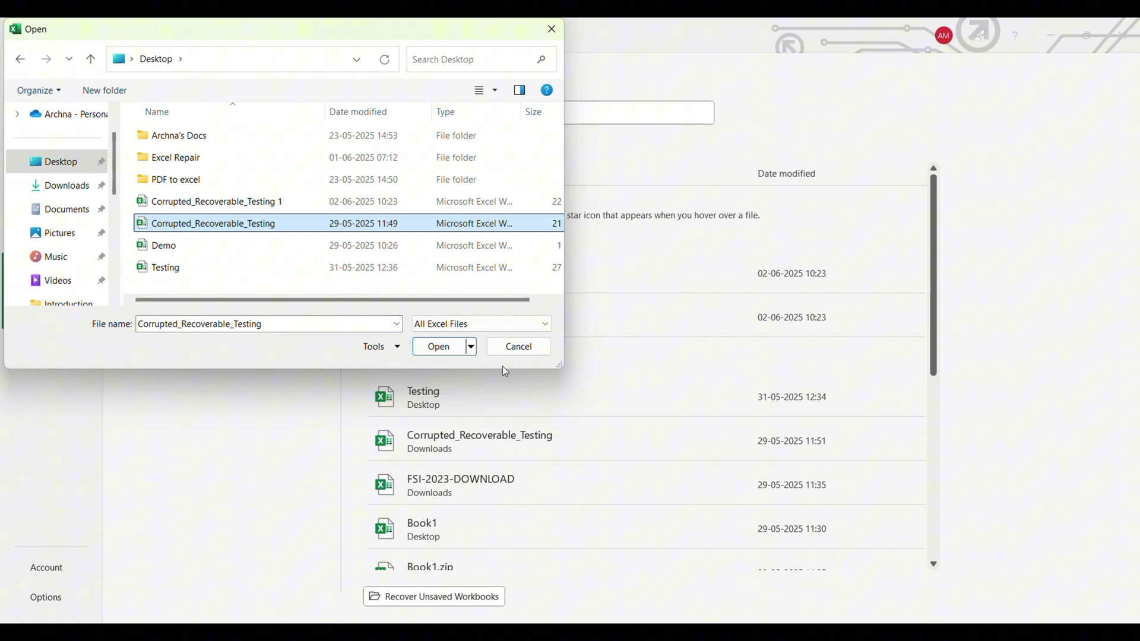
click(471, 347)
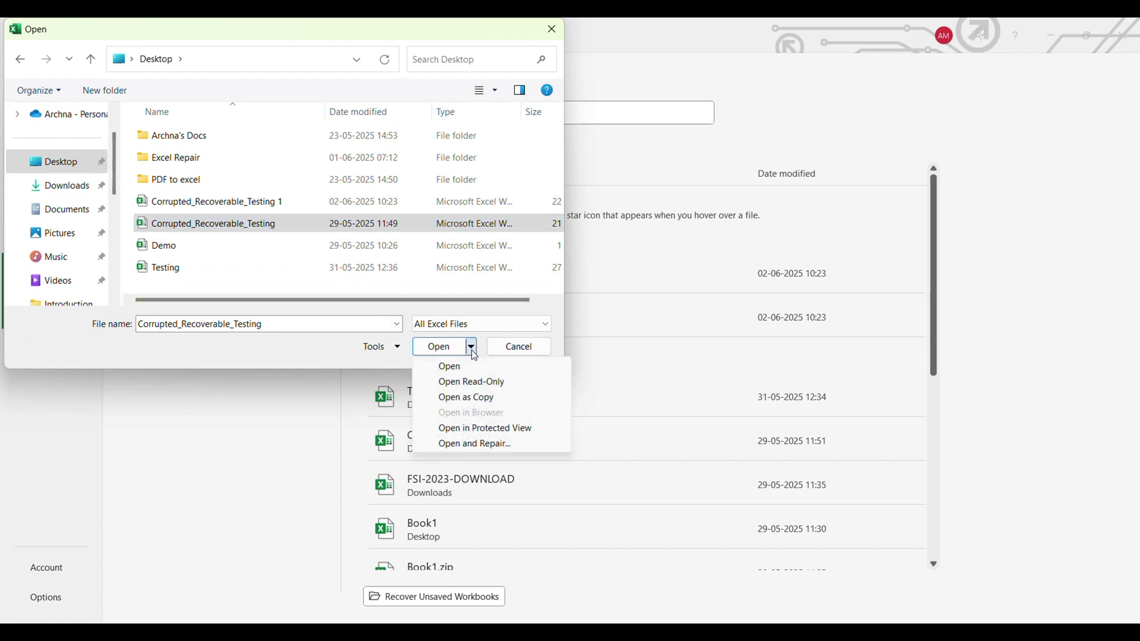
click(474, 446)
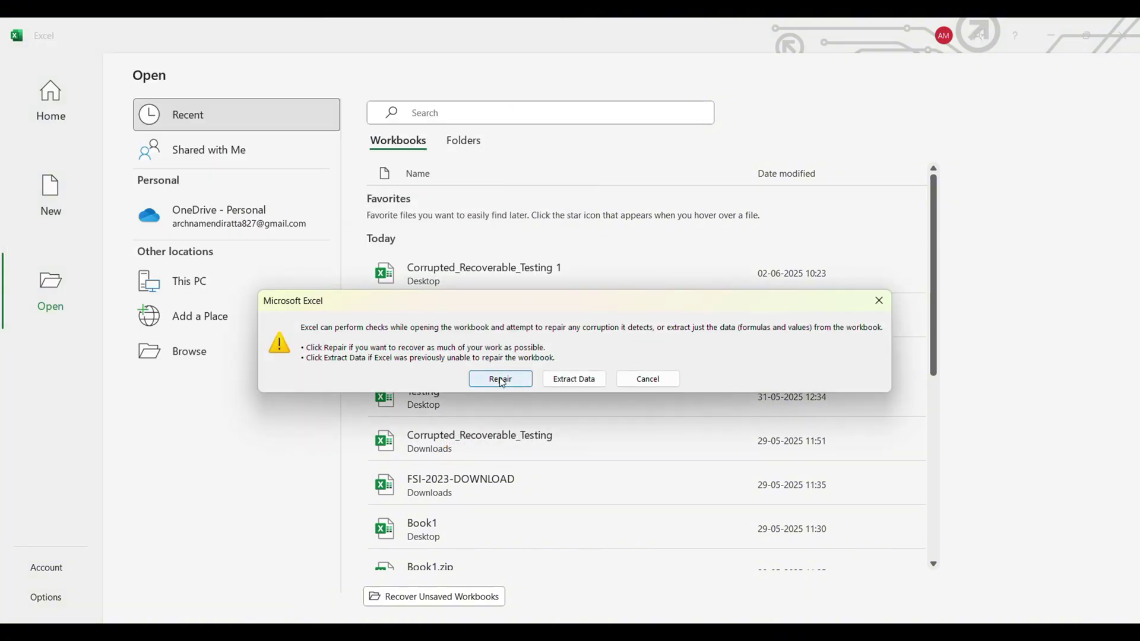
click(500, 380)
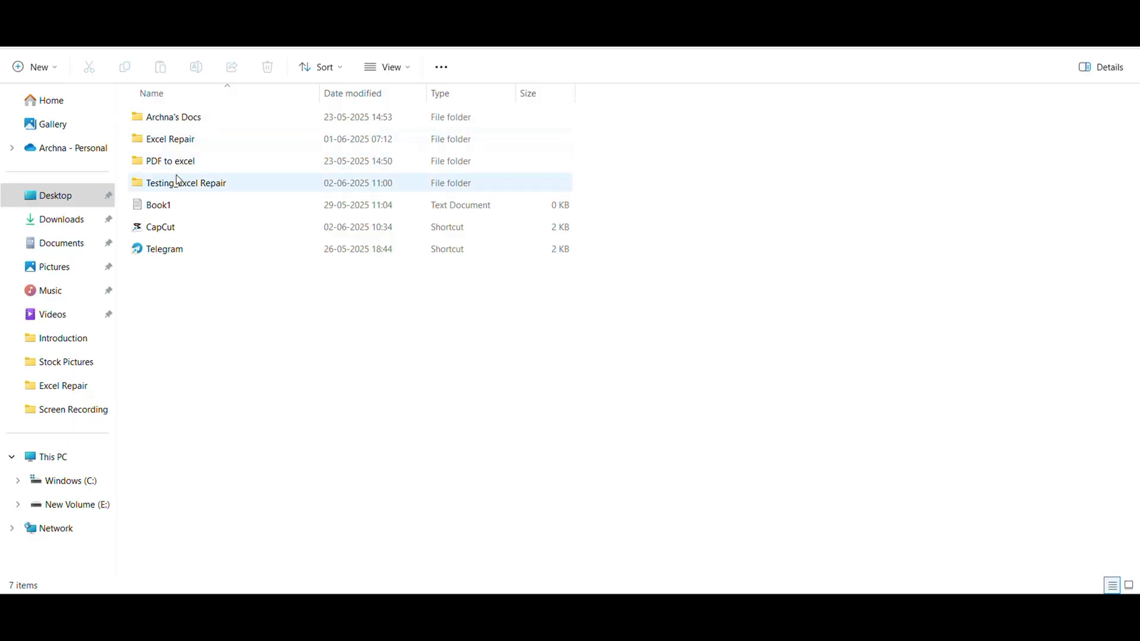
Check the Previous Versions tab in the Testing_Excel Repair folder's Properties
click(180, 187)
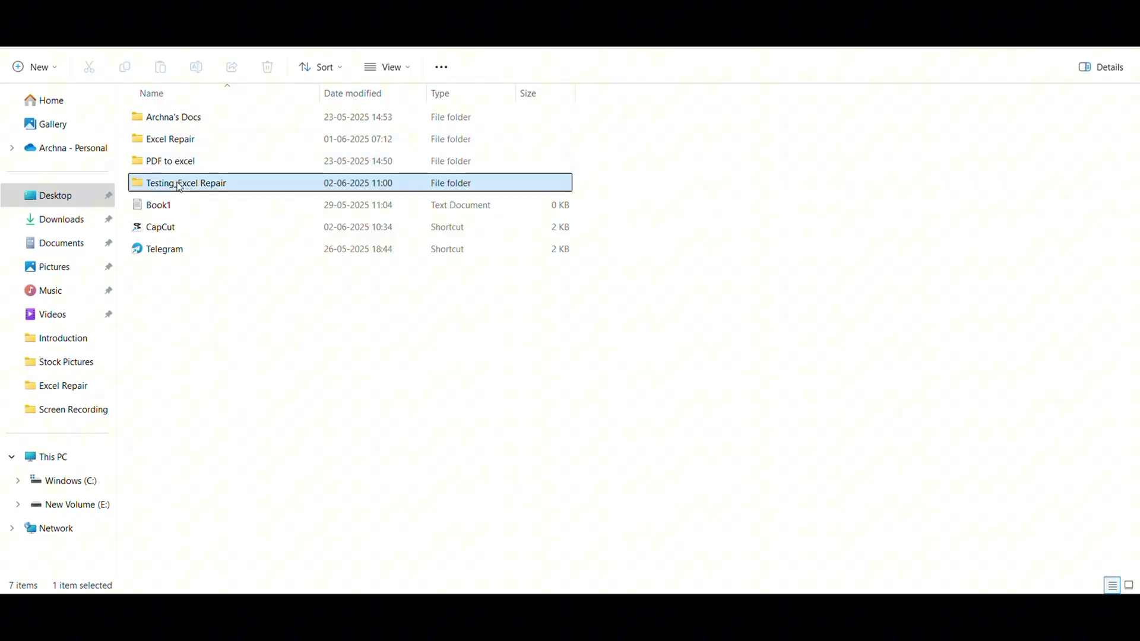
right_click(179, 187)
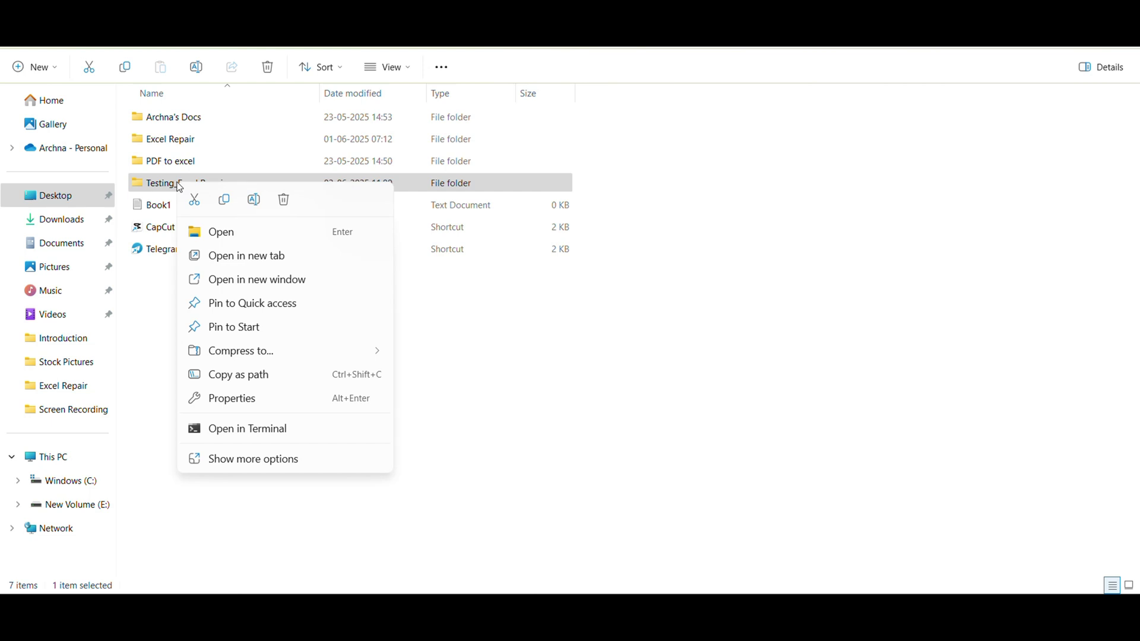
click(238, 407)
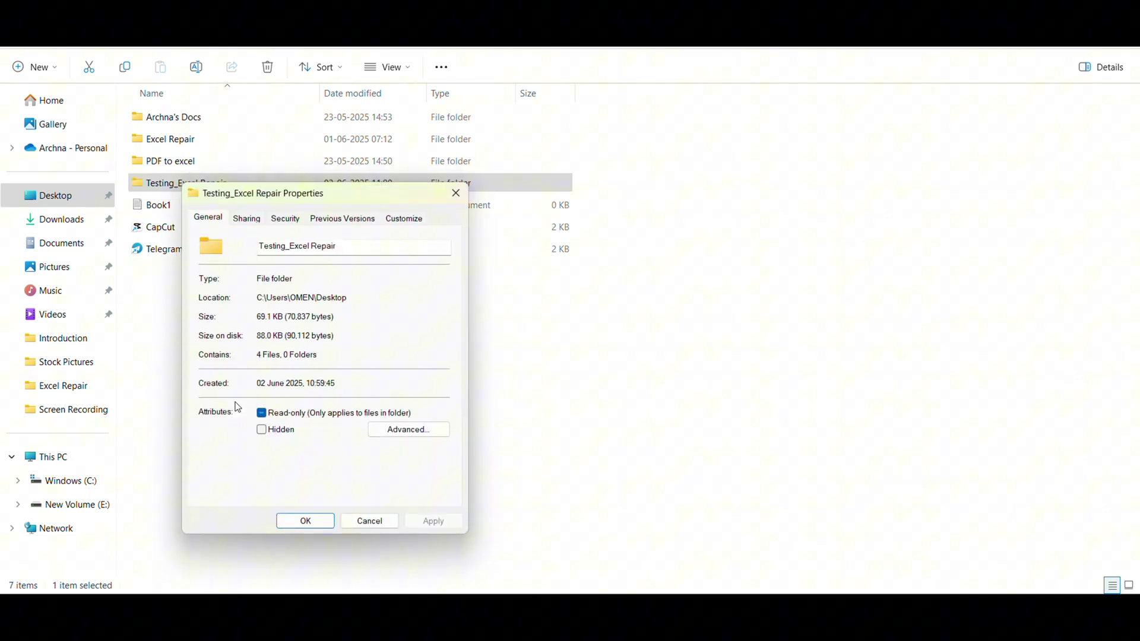
click(331, 223)
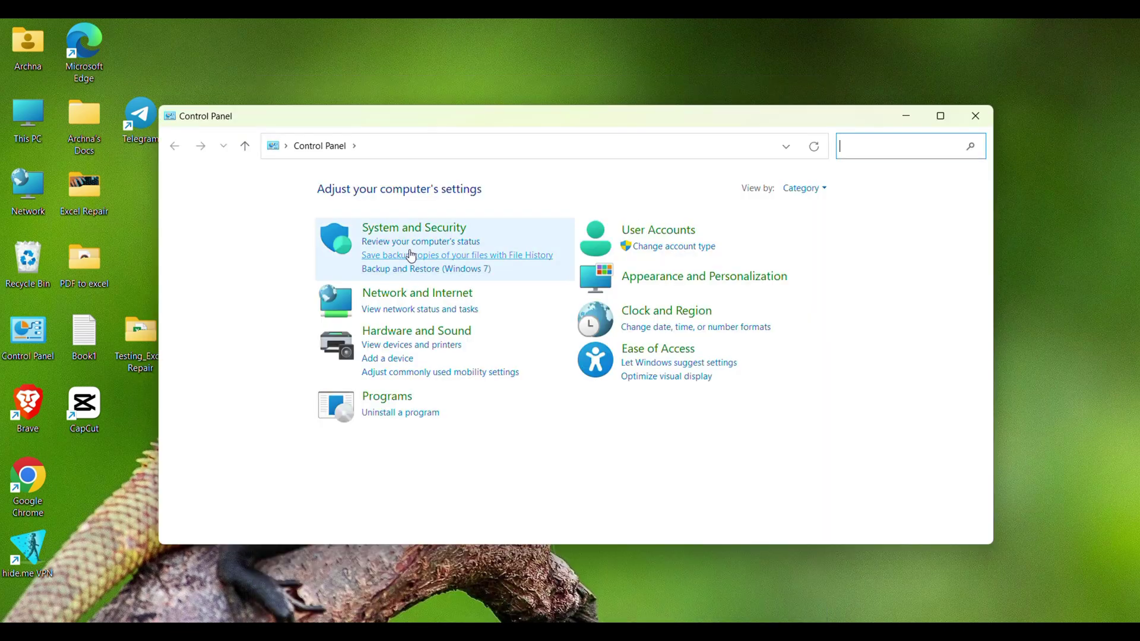
Go to System and Security > File History and try selecting a backup drive
click(406, 232)
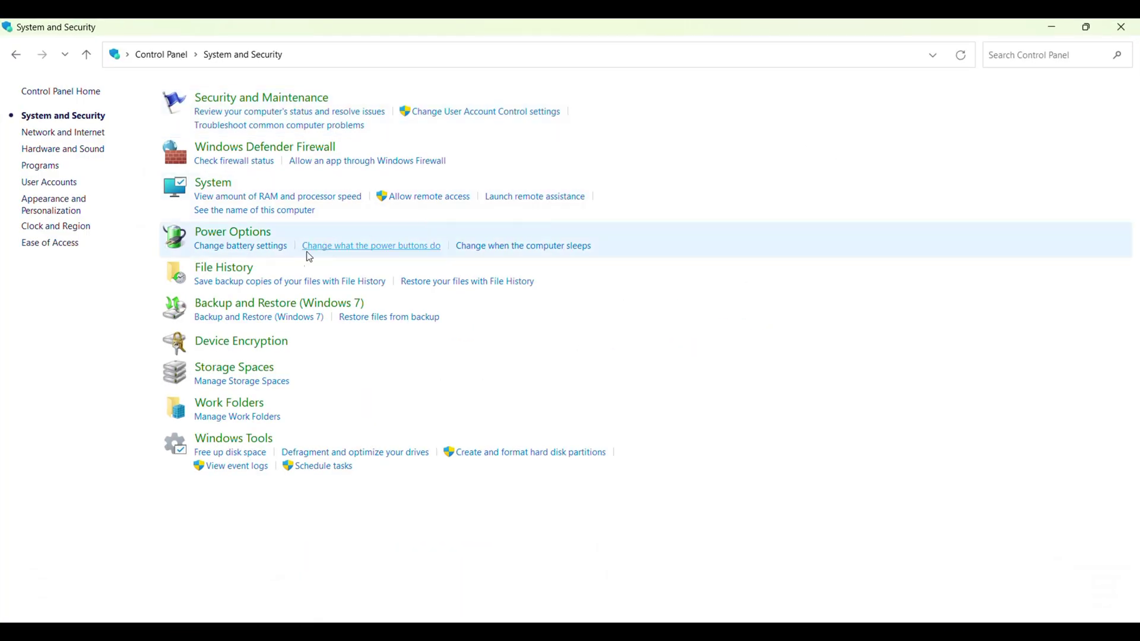
click(231, 275)
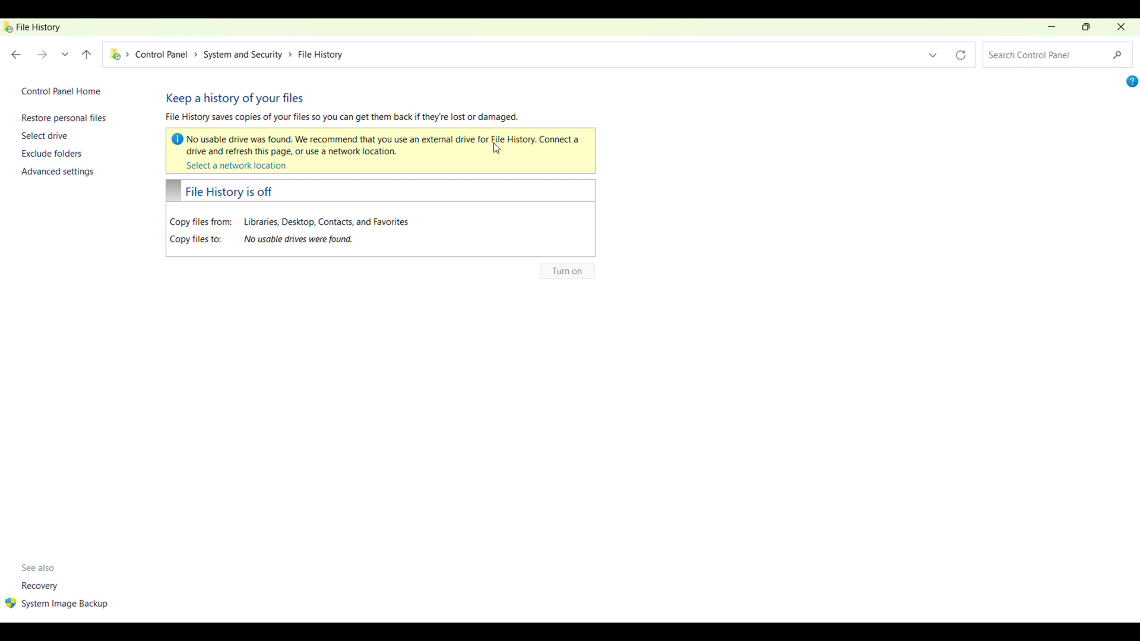
click(231, 168)
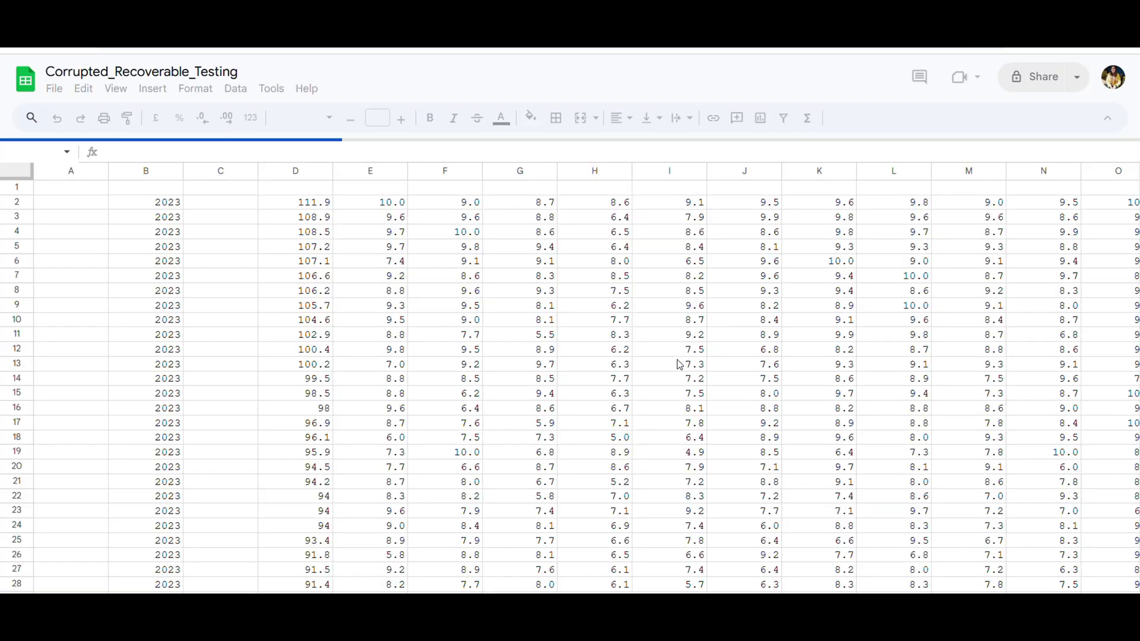
Scroll down through the workbook's 2023 data rows in Google Sheets
scroll(675, 362, down, 5)
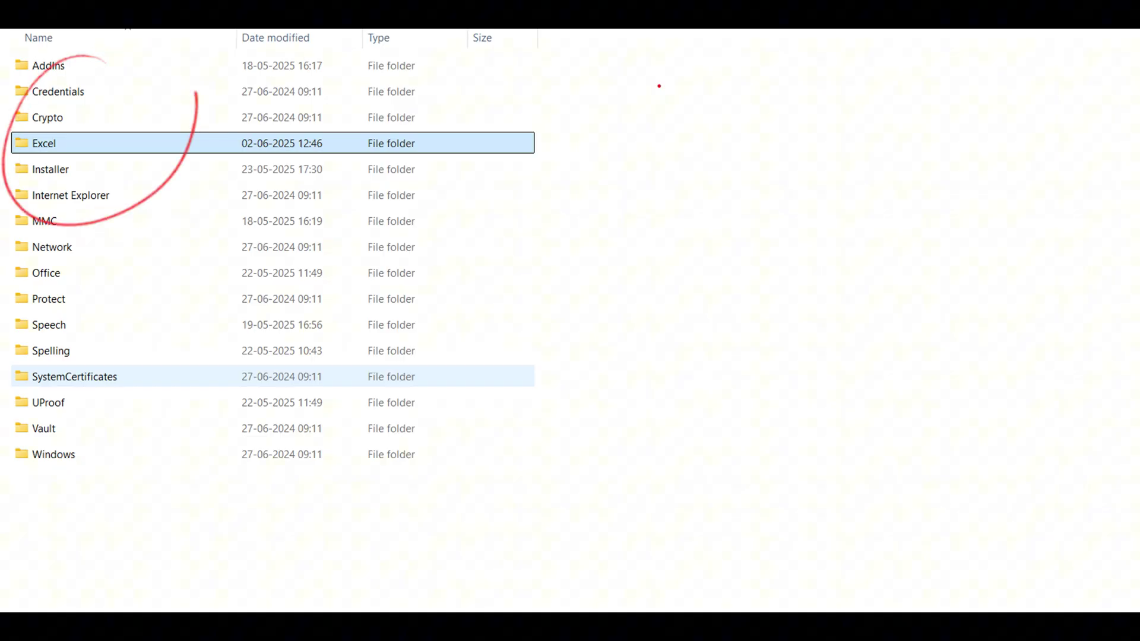
Reveal the AppData\Roaming\Microsoft path and open its Excel folder
key(ctrl+l)
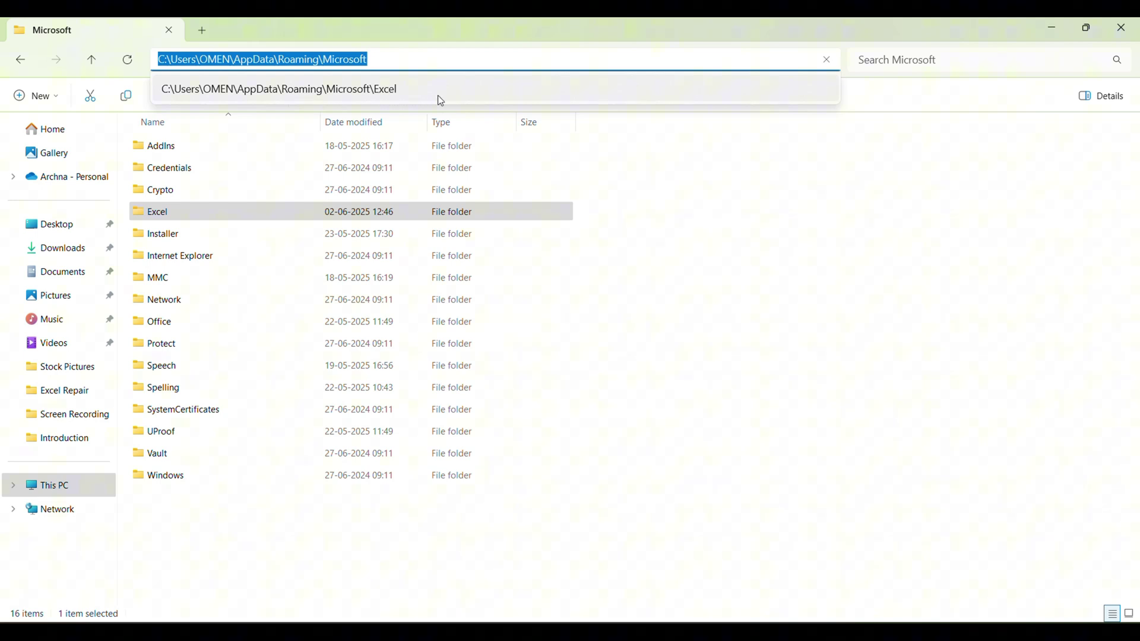
click(212, 217)
double_click(214, 221)
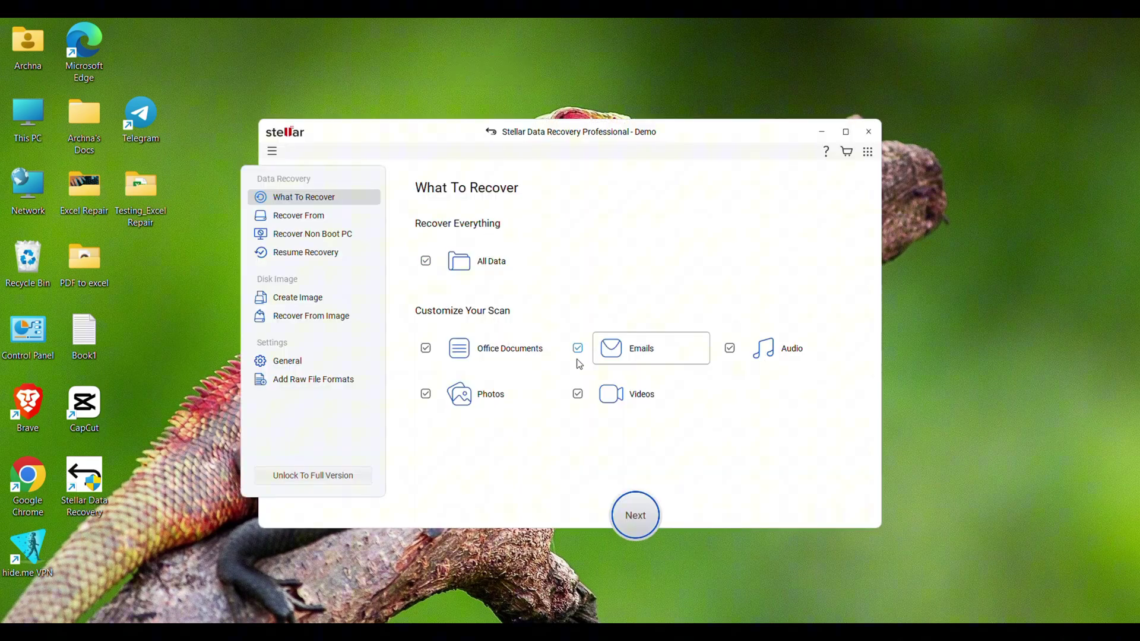
Scan the Desktop's Testing_Excel Repair folder for Office Documents only
click(459, 353)
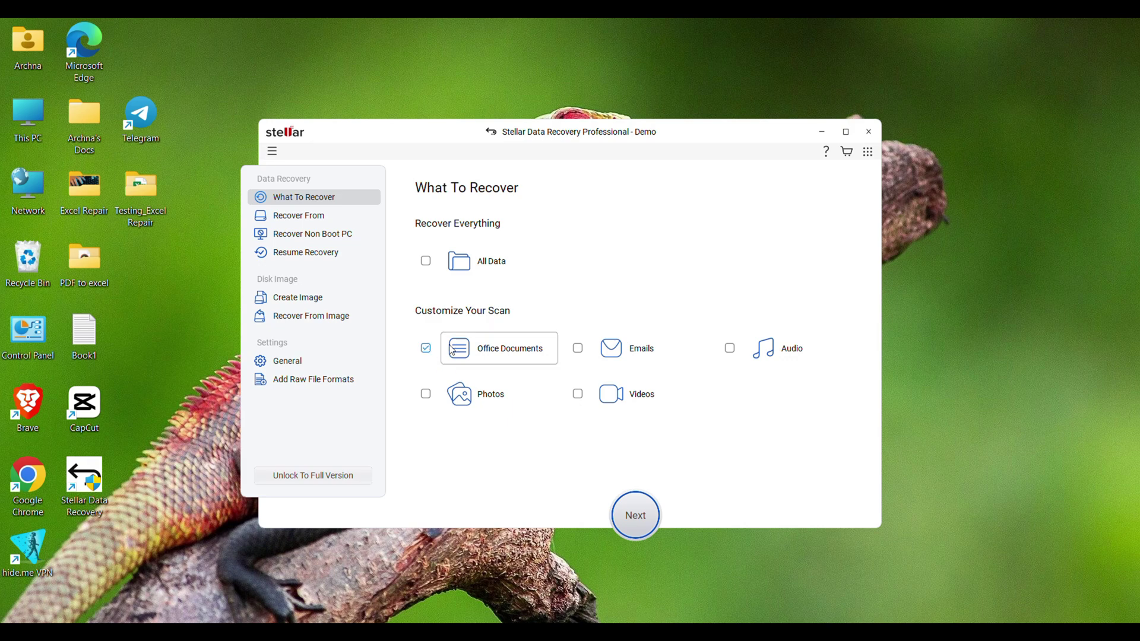
click(310, 215)
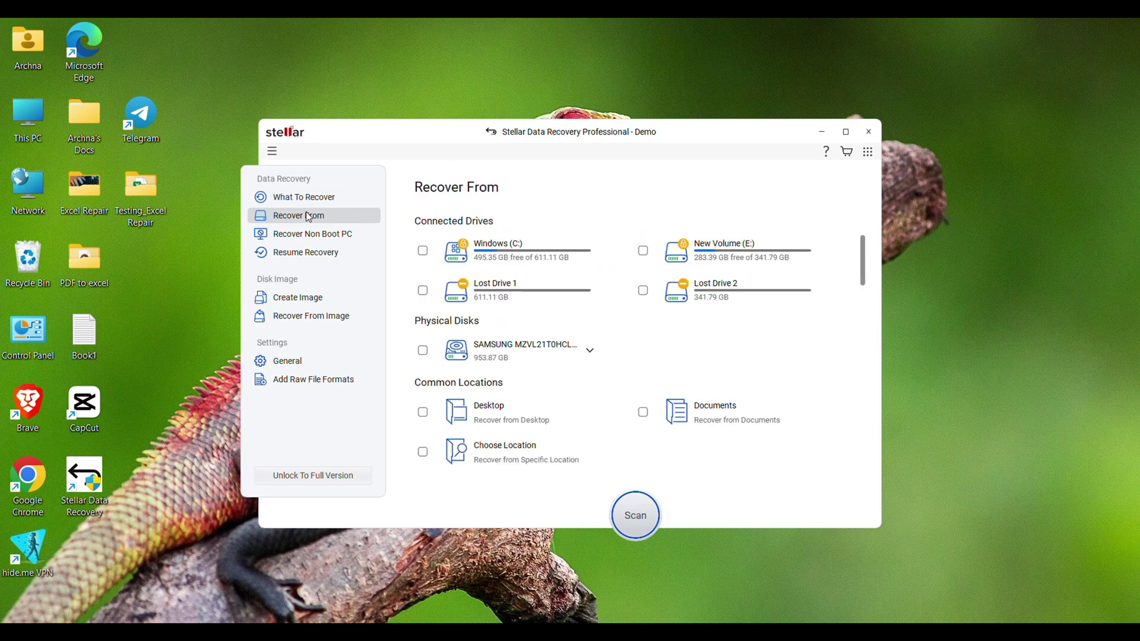
click(505, 447)
click(321, 239)
double_click(442, 302)
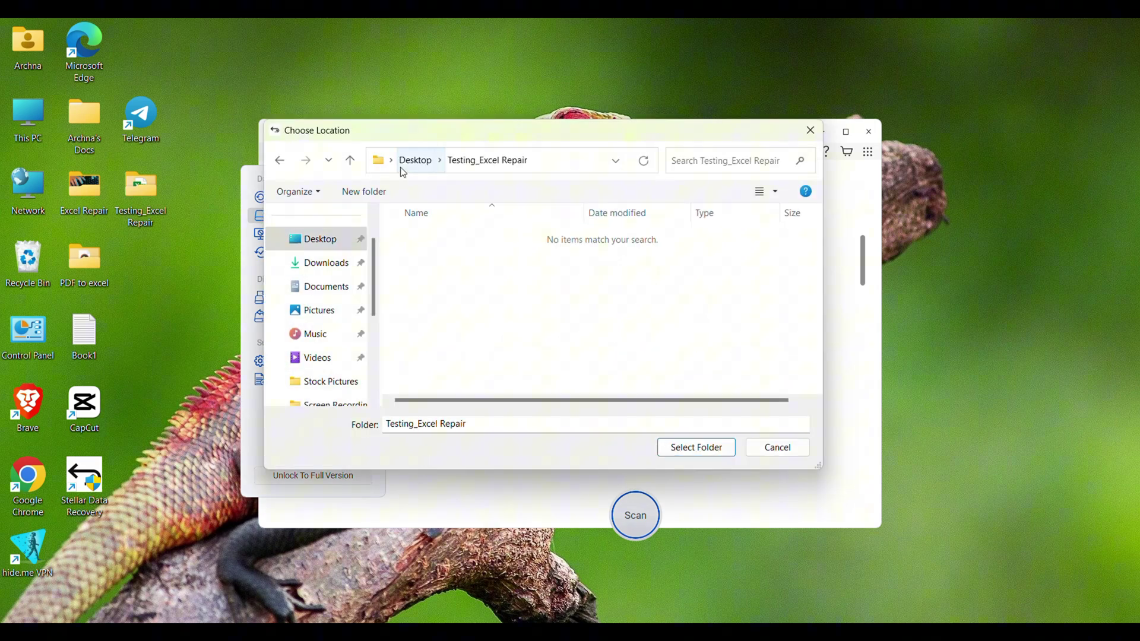
click(696, 447)
click(631, 517)
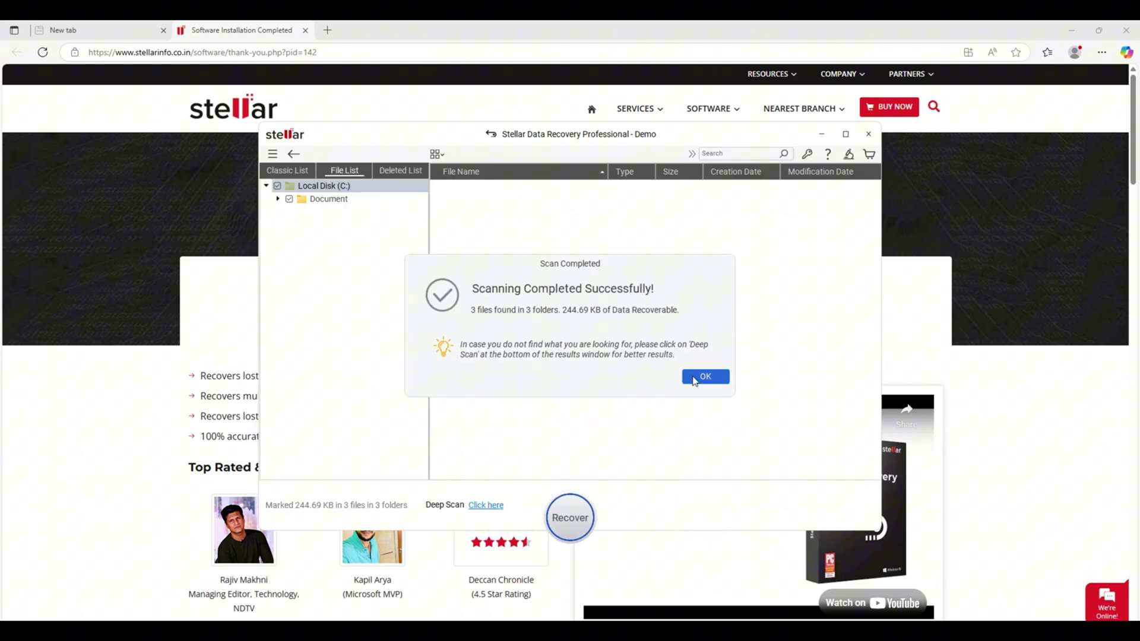
Dismiss Scan Completed and expand the Document folder in the File List
click(694, 379)
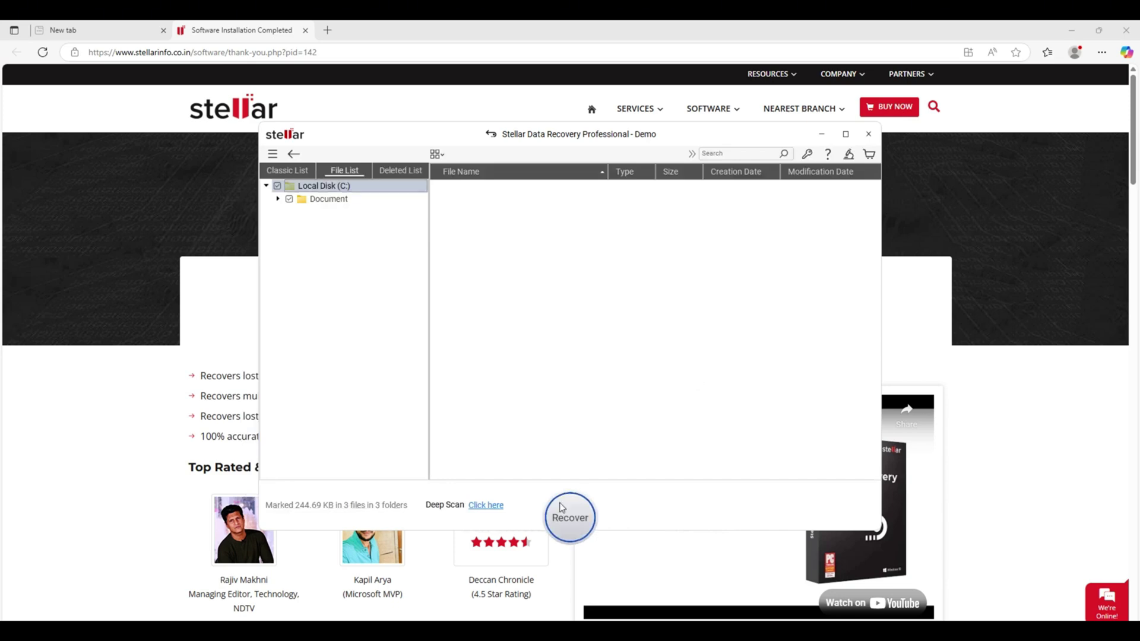
click(307, 202)
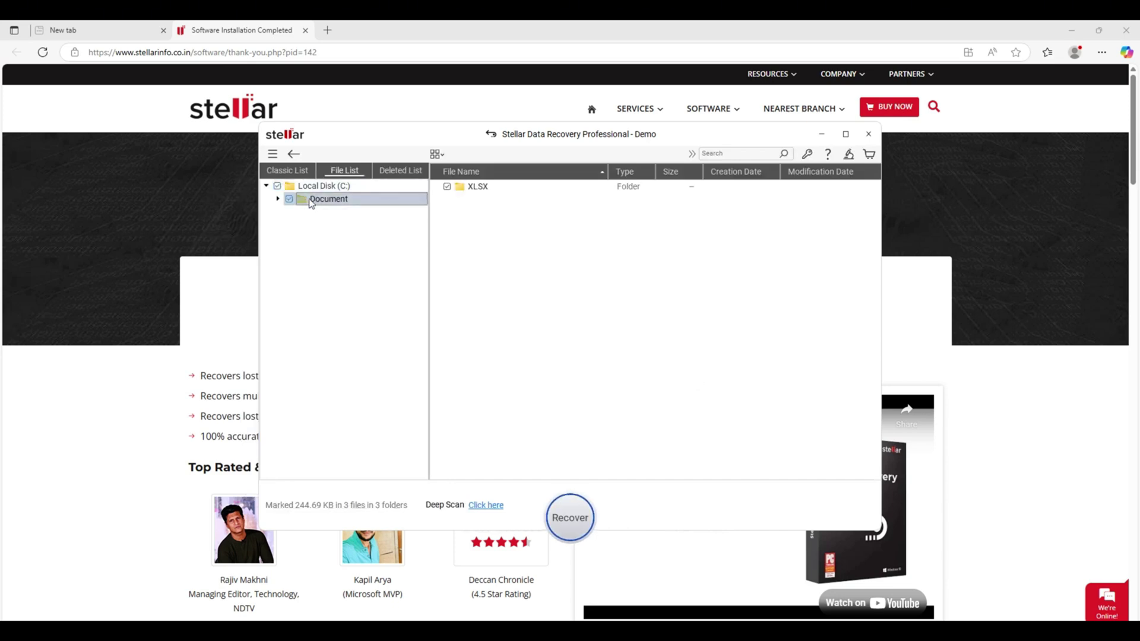